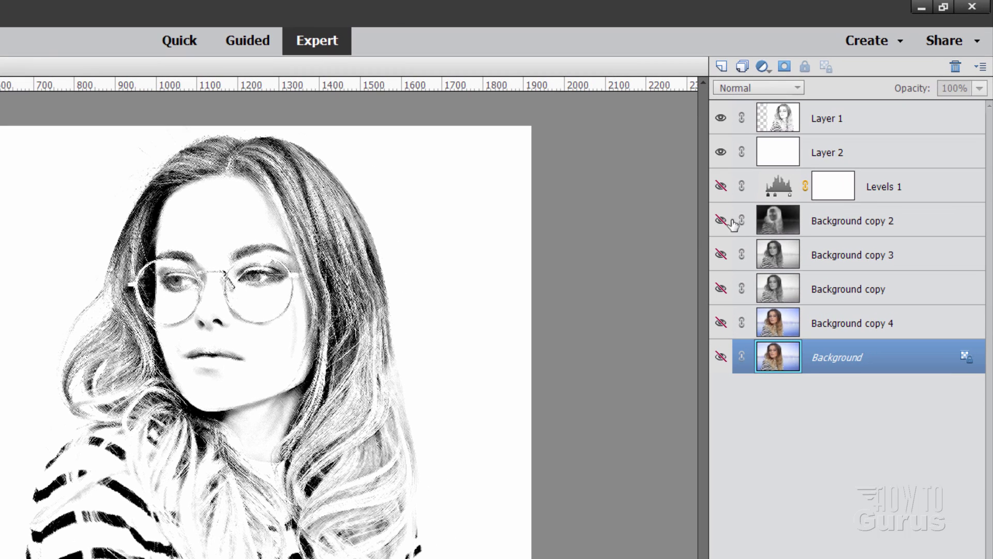
# - Delete Layer 1 through Background copy 4, keeping only the original color Background layer
pyautogui.click(721, 358)
pyautogui.click(876, 126)
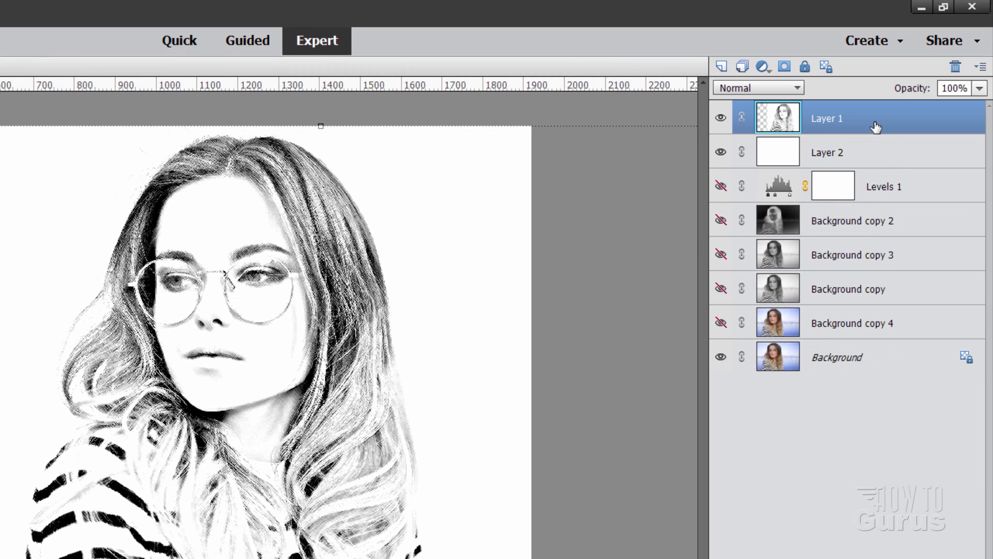
pyautogui.keyDown('shift'); pyautogui.click(878, 327); pyautogui.keyUp('shift')
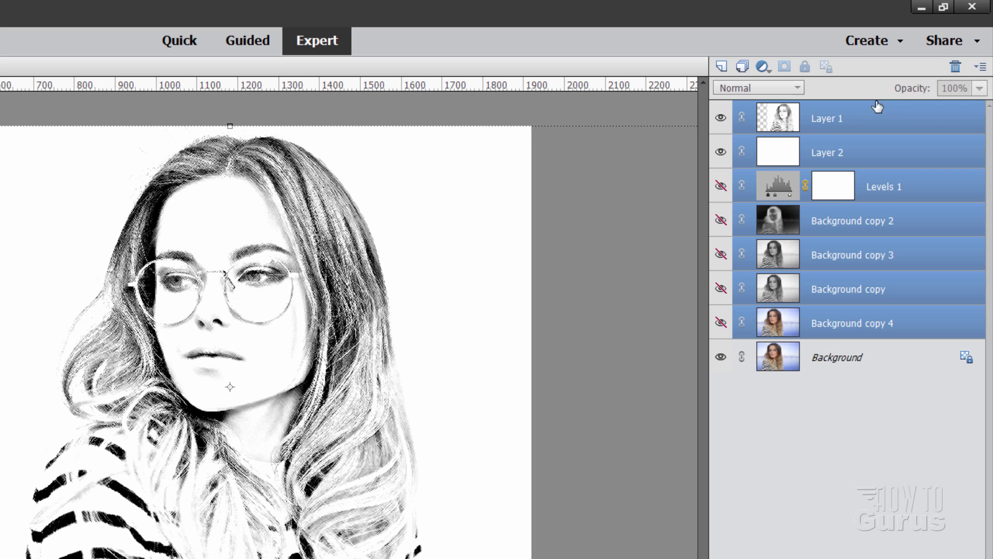
pyautogui.click(954, 67)
pyautogui.click(211, 306)
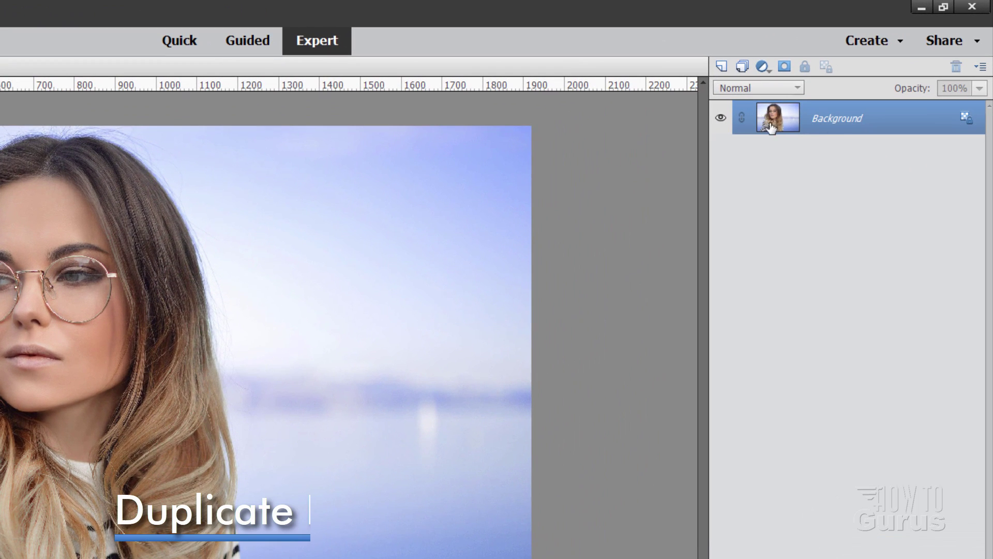
# - Duplicate the Background layer as Background copy and hide the original Background
pyautogui.rightClick(831, 121)
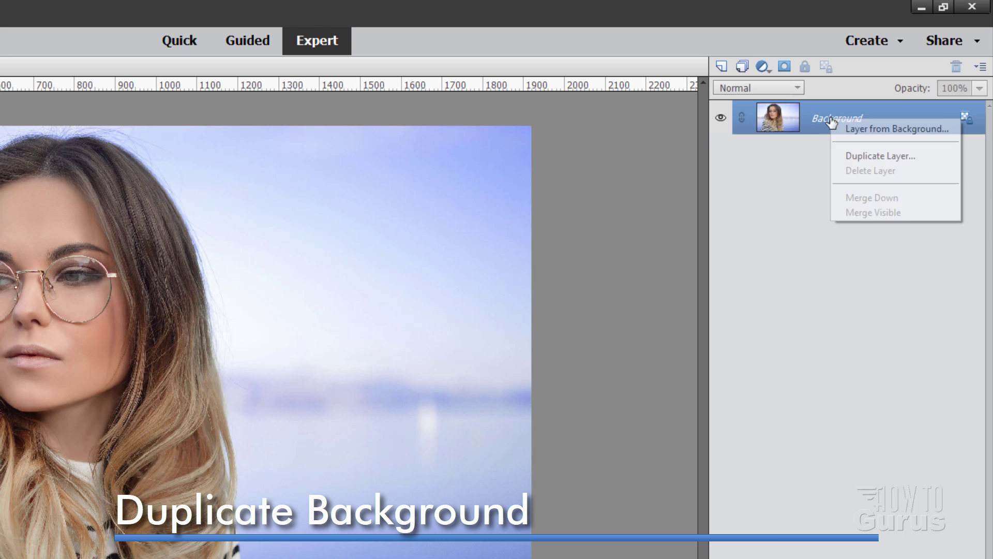
pyautogui.click(849, 155)
pyautogui.click(386, 254)
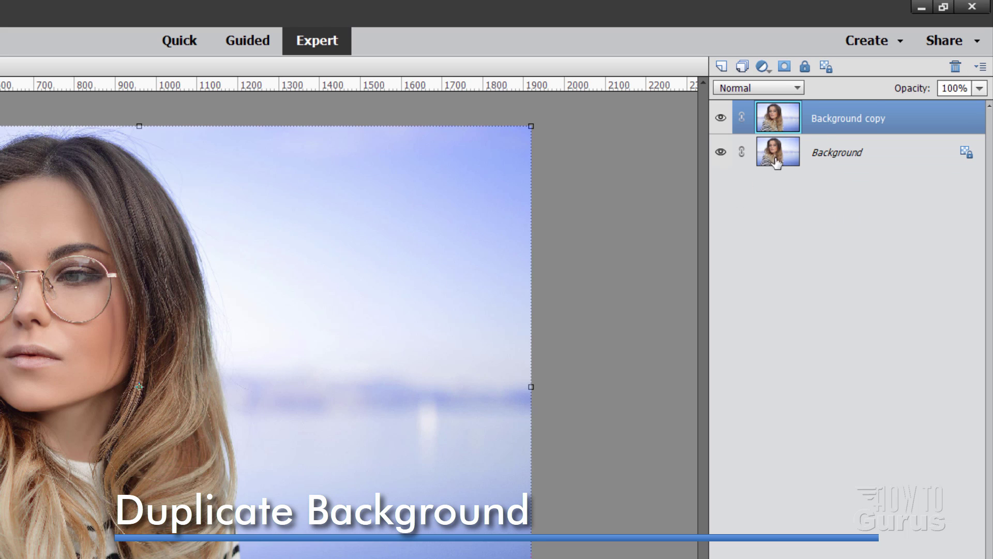
pyautogui.click(720, 152)
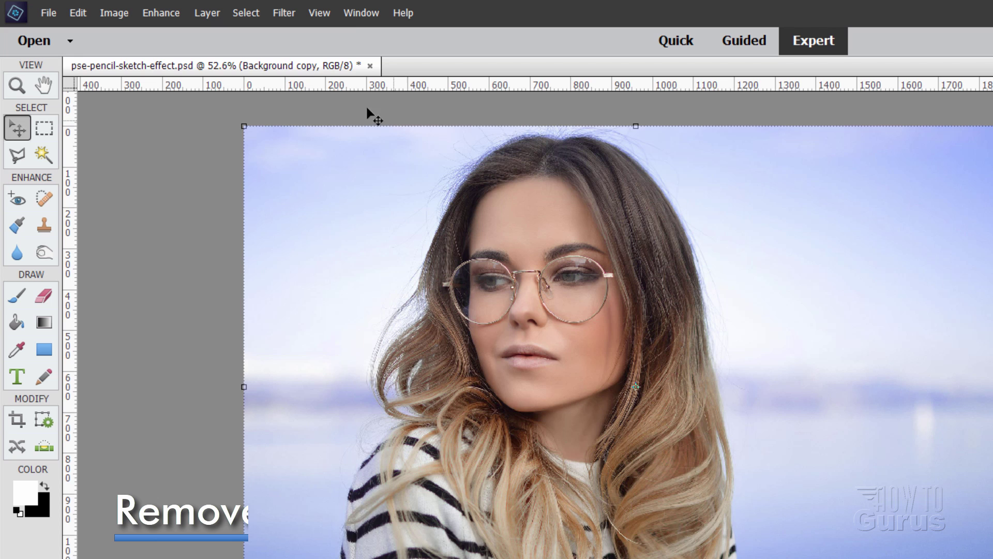
# - Apply Remove Color to Background copy, turning the portrait black and white
pyautogui.click(160, 9)
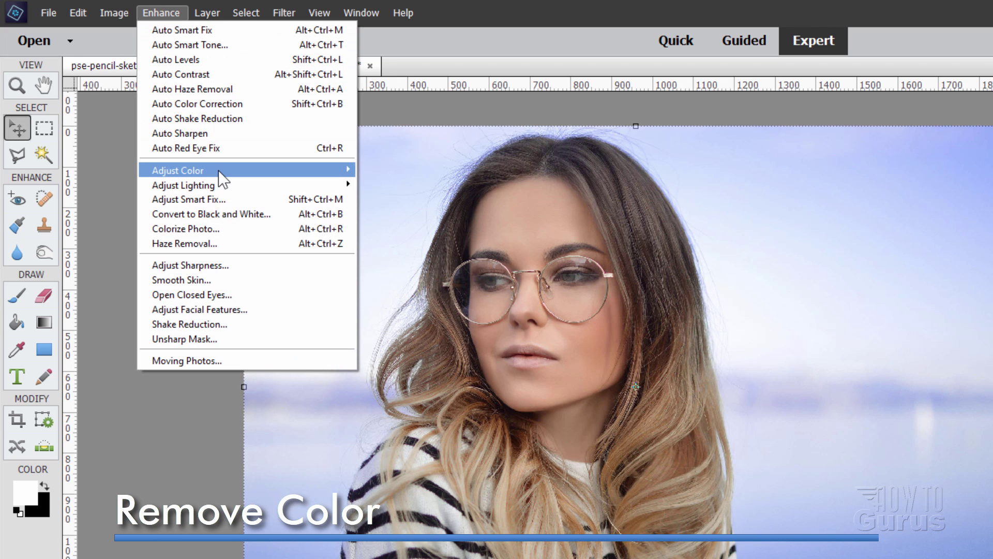
pyautogui.moveTo(218, 170)
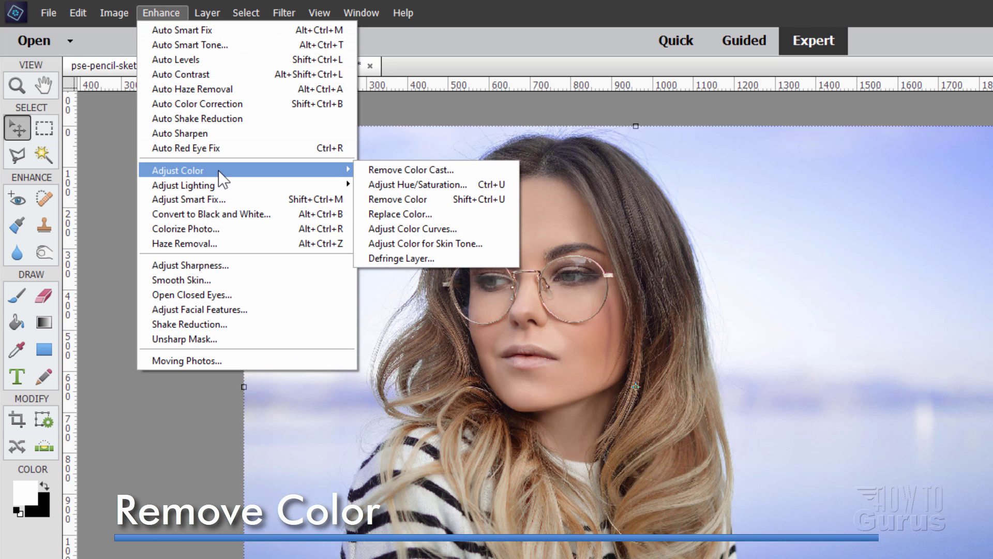
pyautogui.click(417, 200)
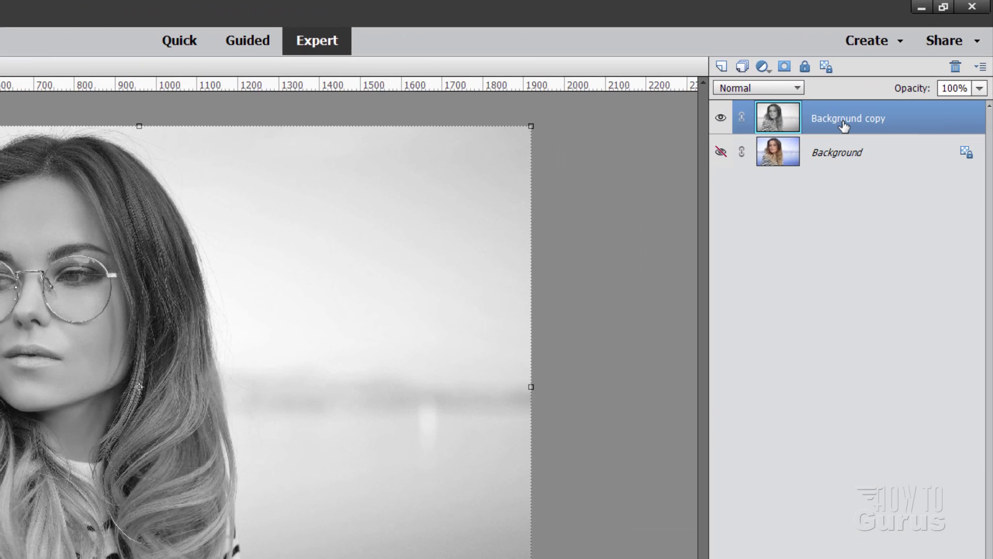
# - Duplicate Background copy as Background copy 2 and set its blend mode to Color Dodge
pyautogui.rightClick(893, 81)
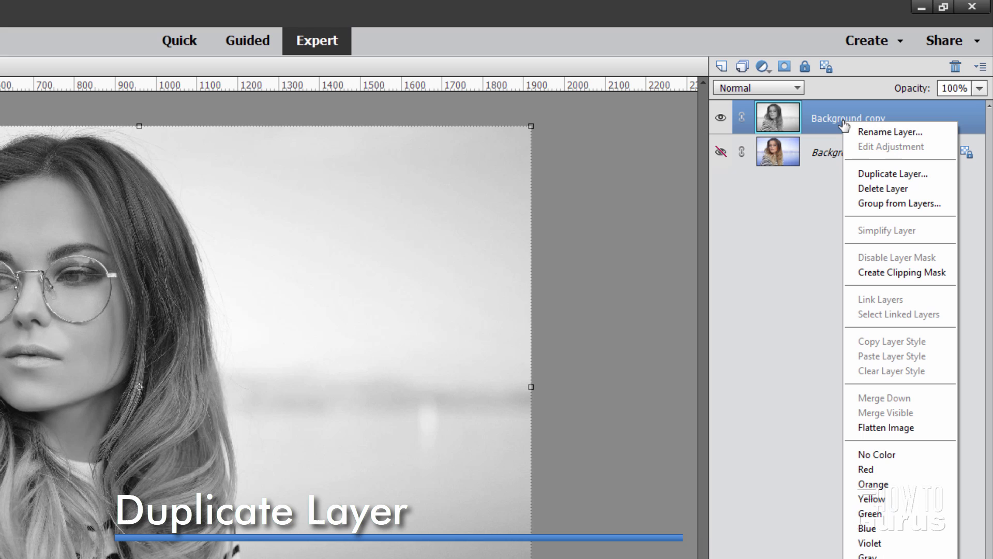
pyautogui.click(864, 173)
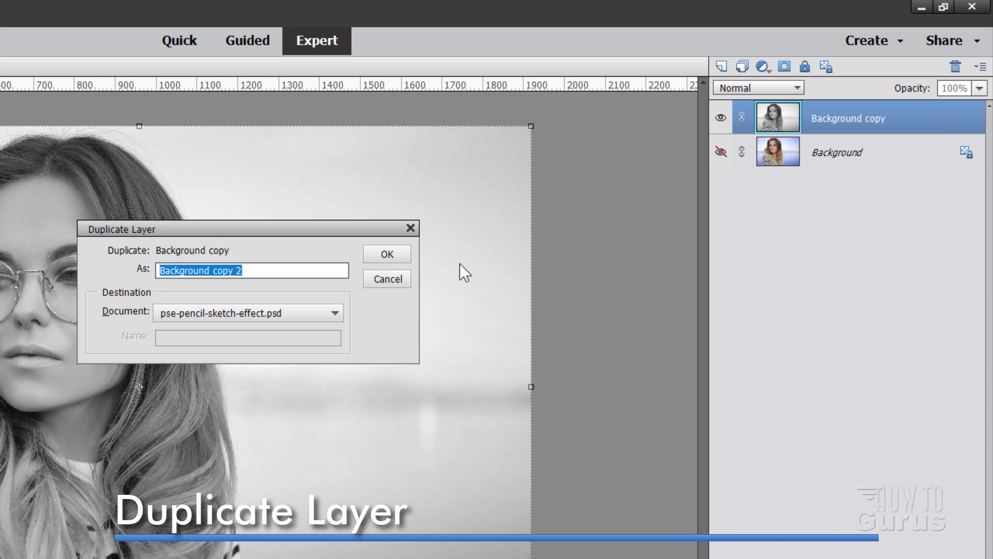
pyautogui.click(396, 254)
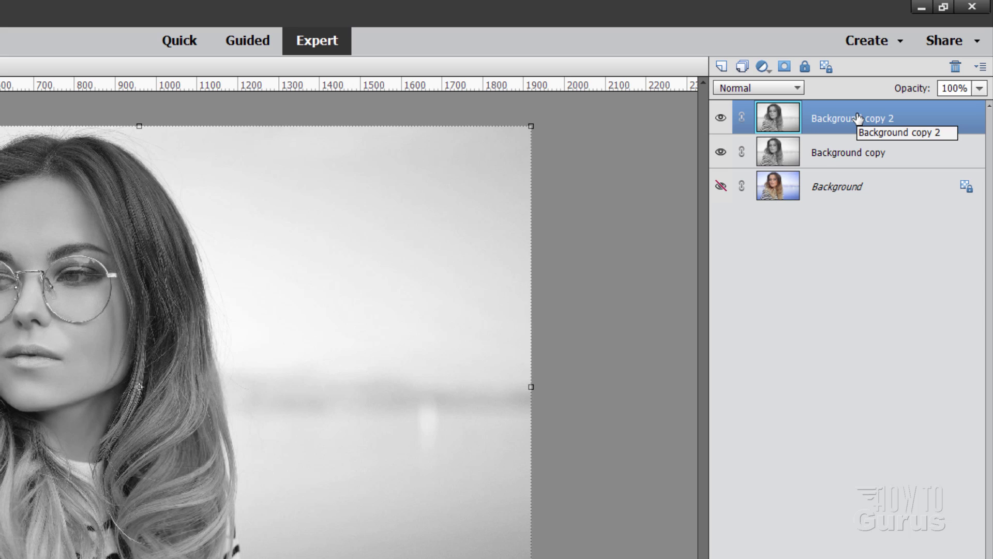
pyautogui.click(757, 87)
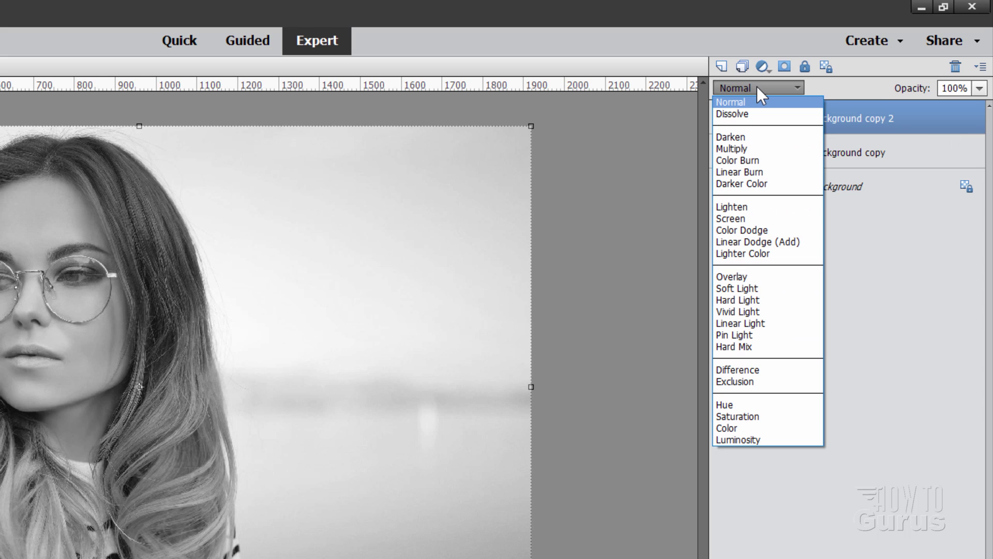
pyautogui.click(755, 232)
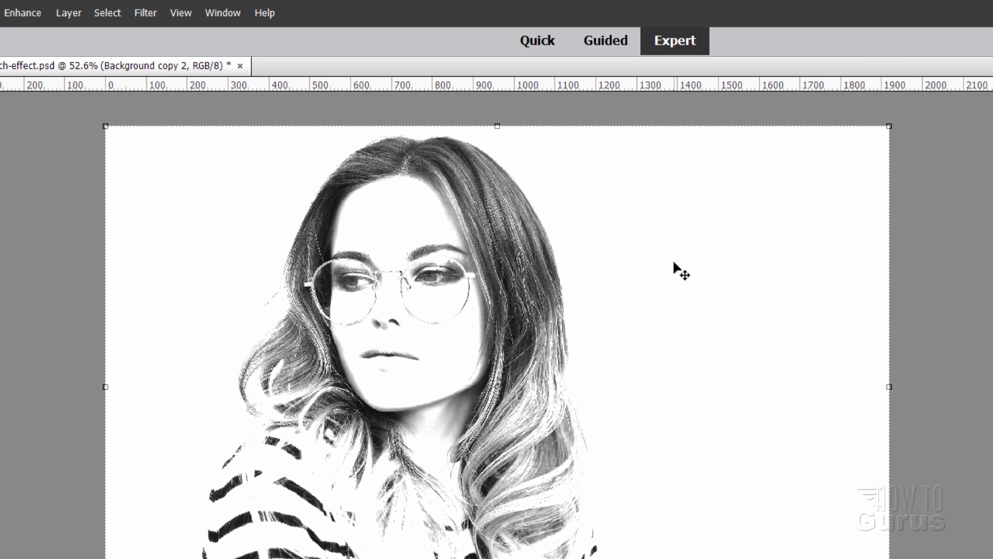
# - Invert Background copy 2 so the Color Dodge blend turns the canvas white
pyautogui.click(145, 12)
pyautogui.moveTo(181, 88)
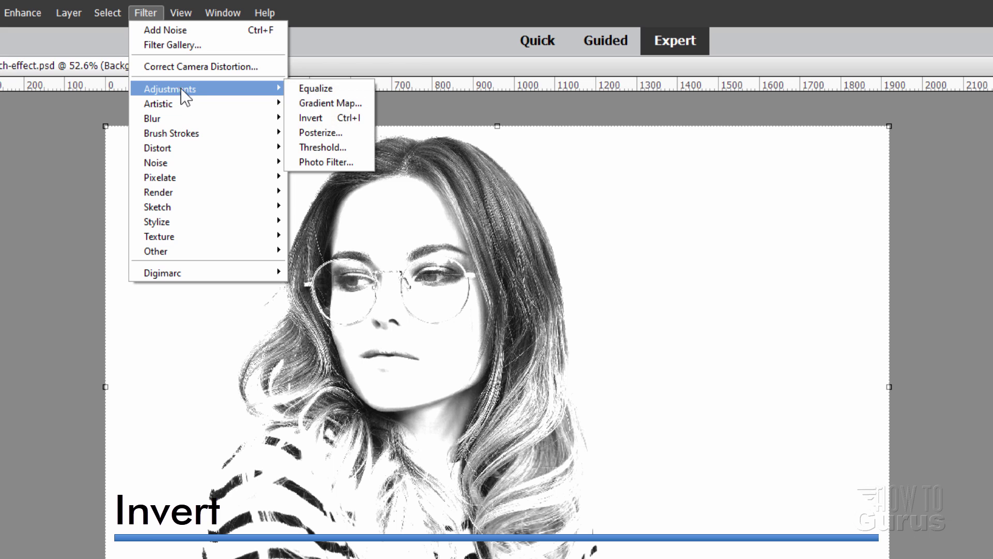
pyautogui.click(309, 117)
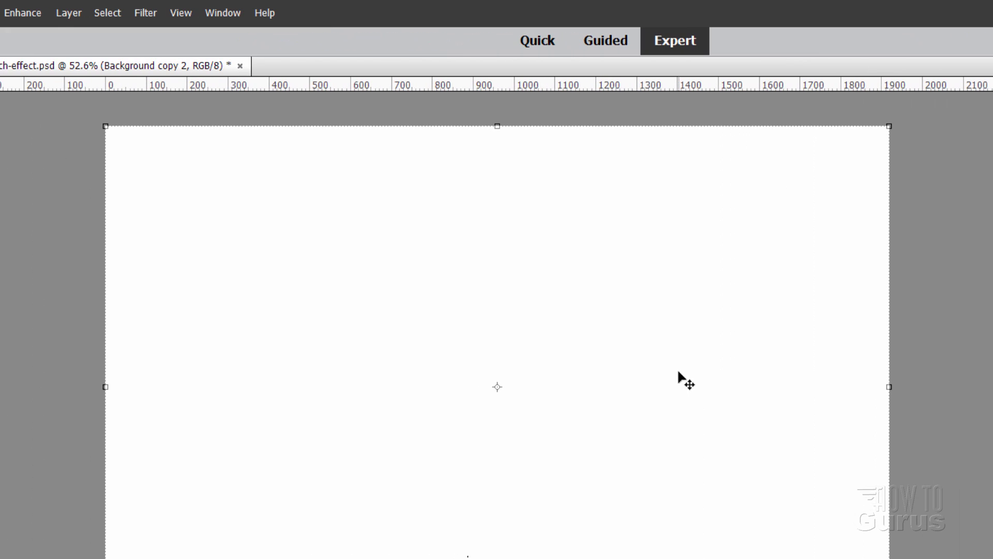
# - Apply a 13-pixel Gaussian Blur to Background copy 2 to reveal the pencil sketch
pyautogui.click(147, 13)
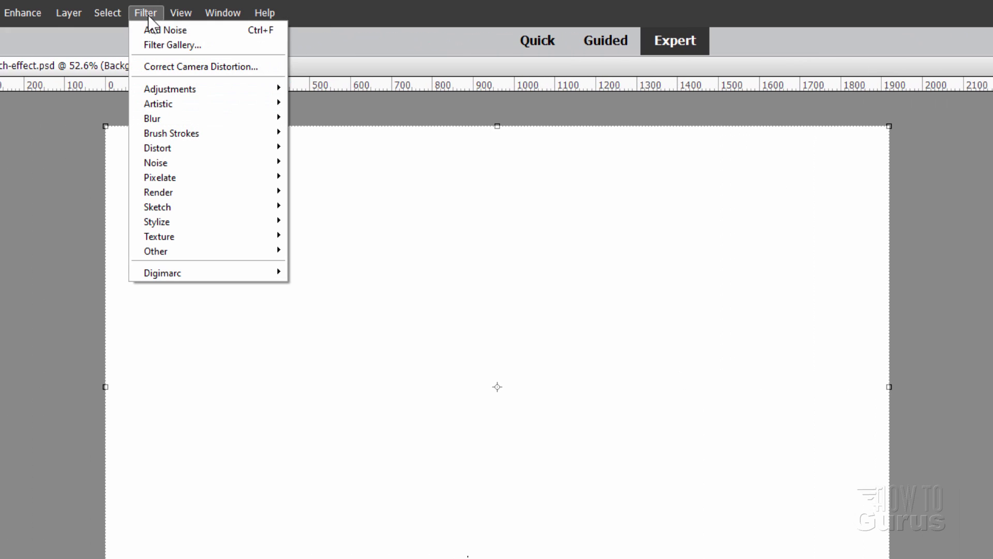
pyautogui.moveTo(182, 119)
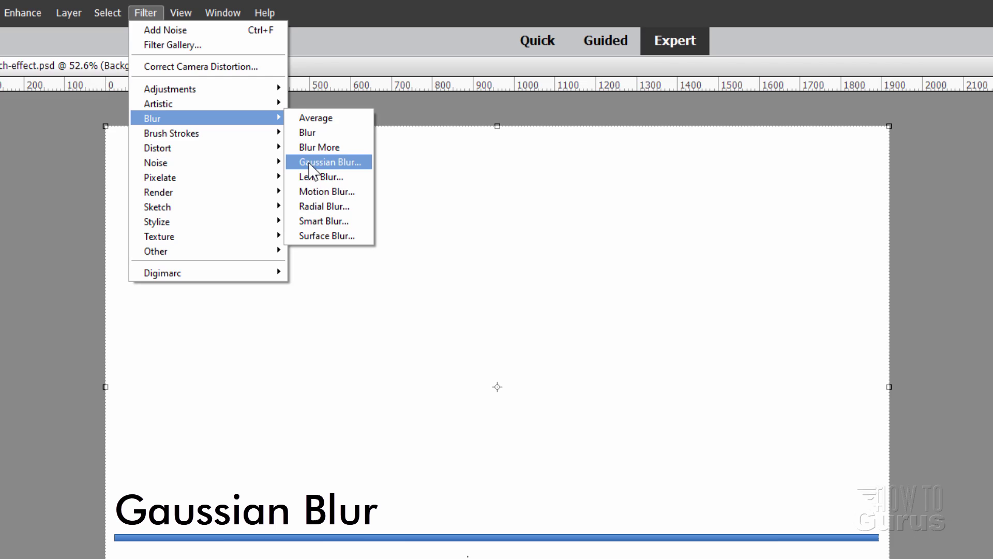
pyautogui.click(313, 129)
pyautogui.moveTo(868, 180); pyautogui.dragTo(785, 148)
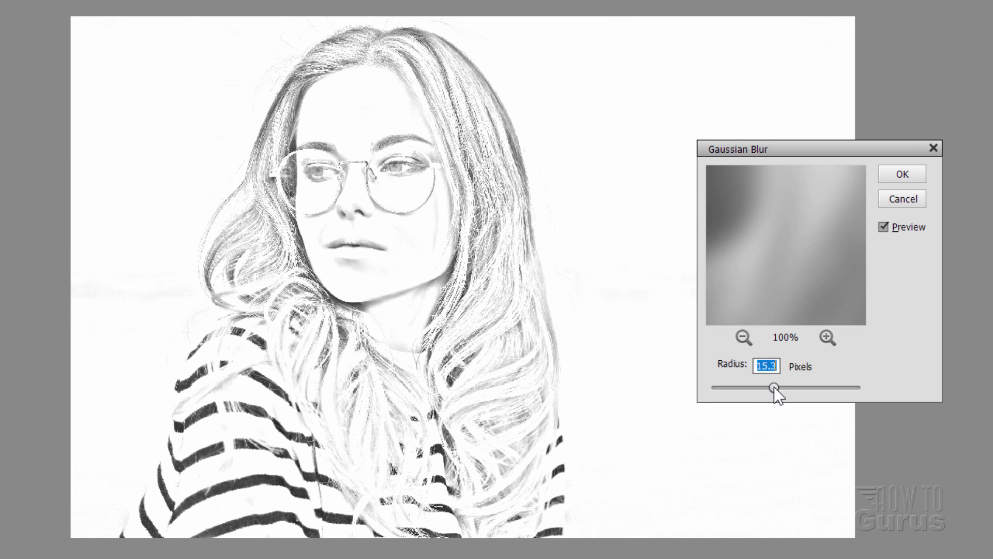
pyautogui.moveTo(728, 387)
pyautogui.mouseDown()
pyautogui.moveTo(833, 387)
pyautogui.moveTo(767, 387)
pyautogui.mouseUp()
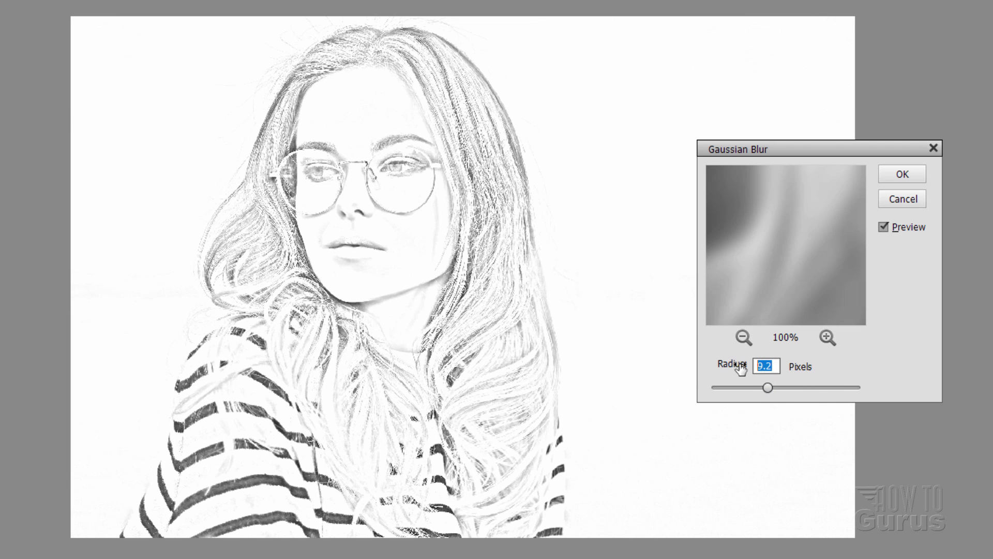
pyautogui.write('13')
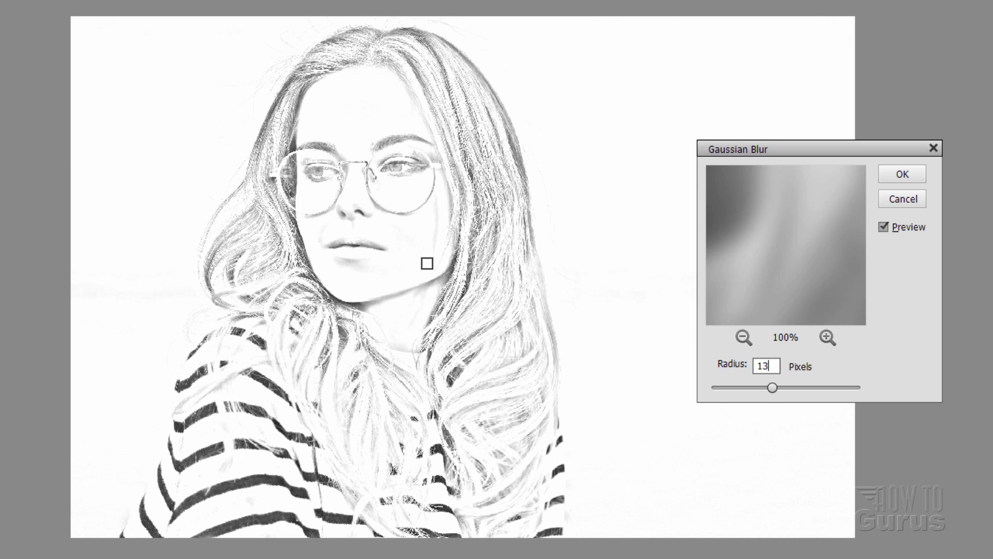
pyautogui.click(902, 175)
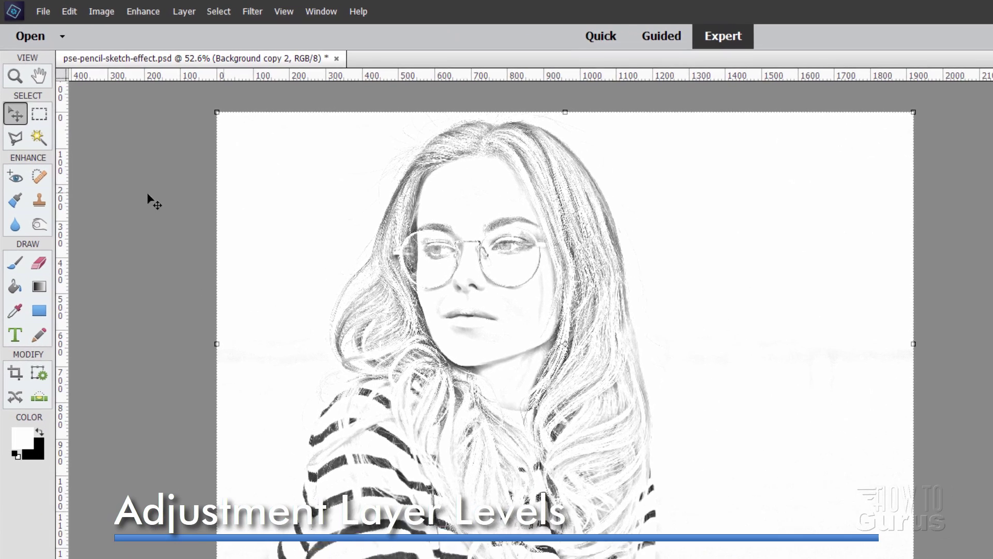
# - Add a Levels adjustment layer on top of the layer stack
pyautogui.click(138, 8)
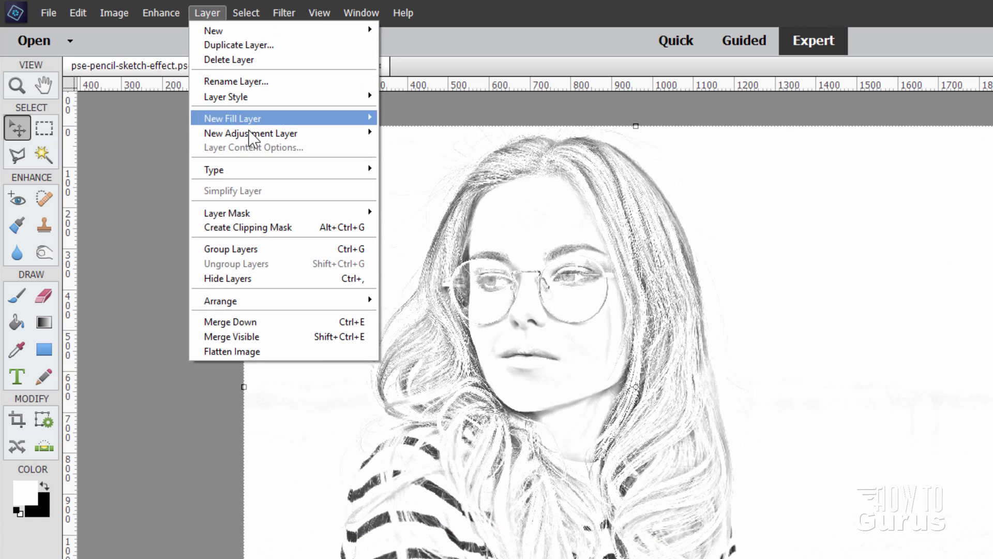
pyautogui.moveTo(295, 135)
pyautogui.click(403, 133)
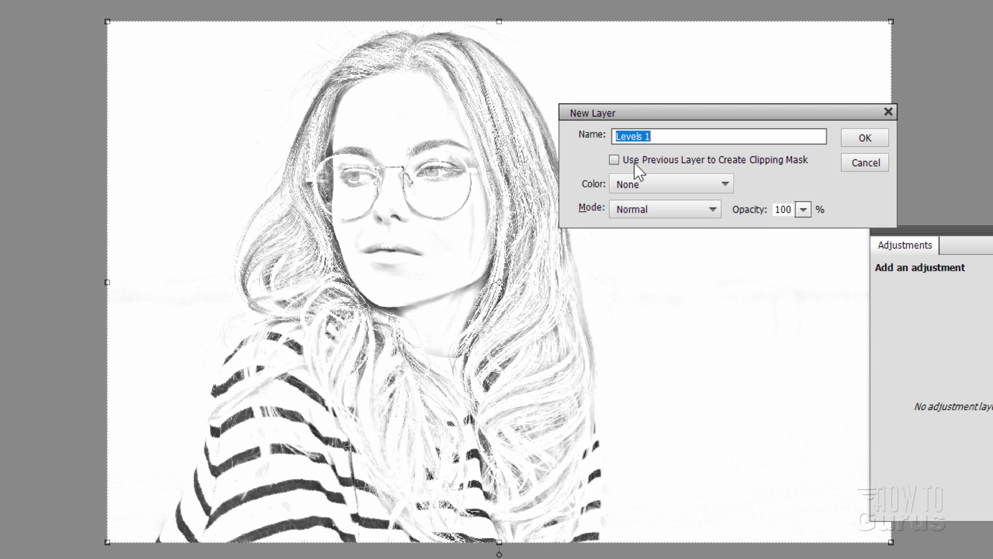
pyautogui.click(863, 138)
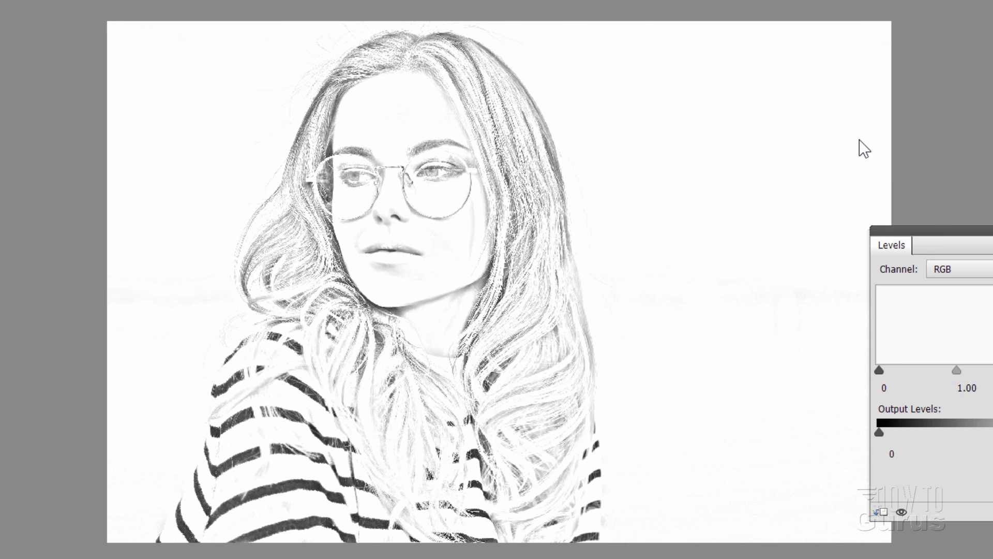
# - Set the Levels input values to 102, 1.16 and 255 to darken the sketch lines
pyautogui.moveTo(821, 164); pyautogui.dragTo(686, 103)
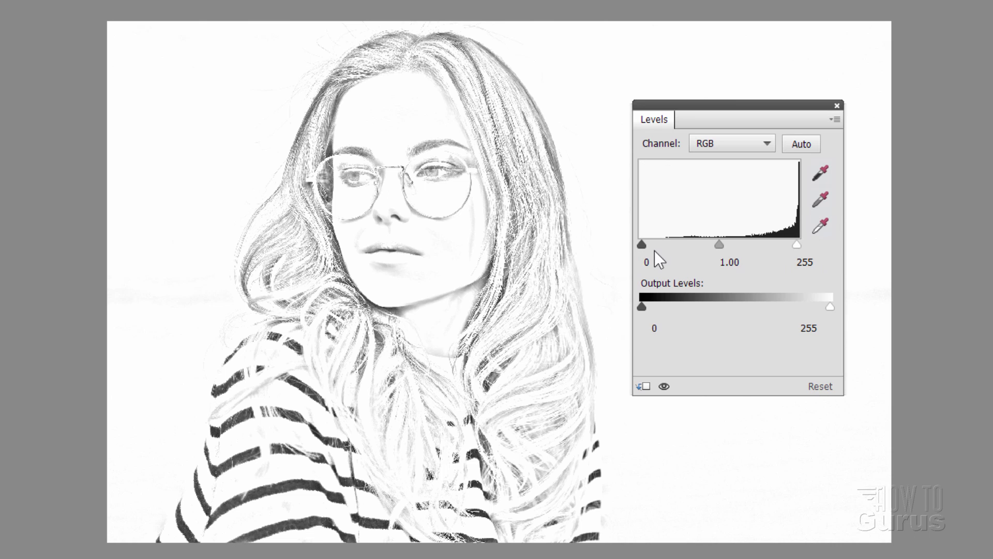
pyautogui.moveTo(643, 246)
pyautogui.mouseDown()
pyautogui.moveTo(762, 240)
pyautogui.moveTo(666, 241)
pyautogui.moveTo(700, 240)
pyautogui.mouseUp()
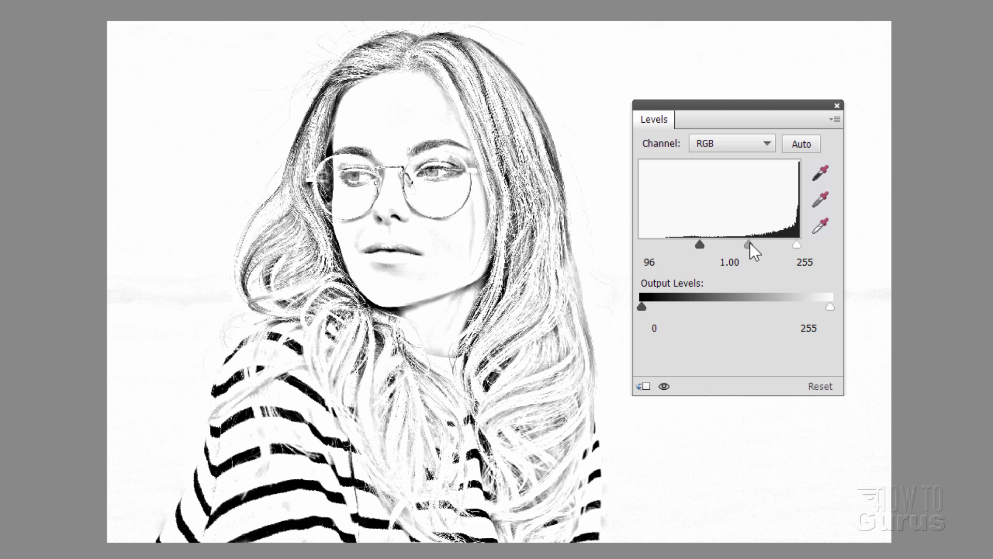
pyautogui.moveTo(749, 245)
pyautogui.mouseDown()
pyautogui.moveTo(700, 244)
pyautogui.moveTo(745, 244)
pyautogui.mouseUp()
pyautogui.moveTo(707, 243); pyautogui.dragTo(704, 241)
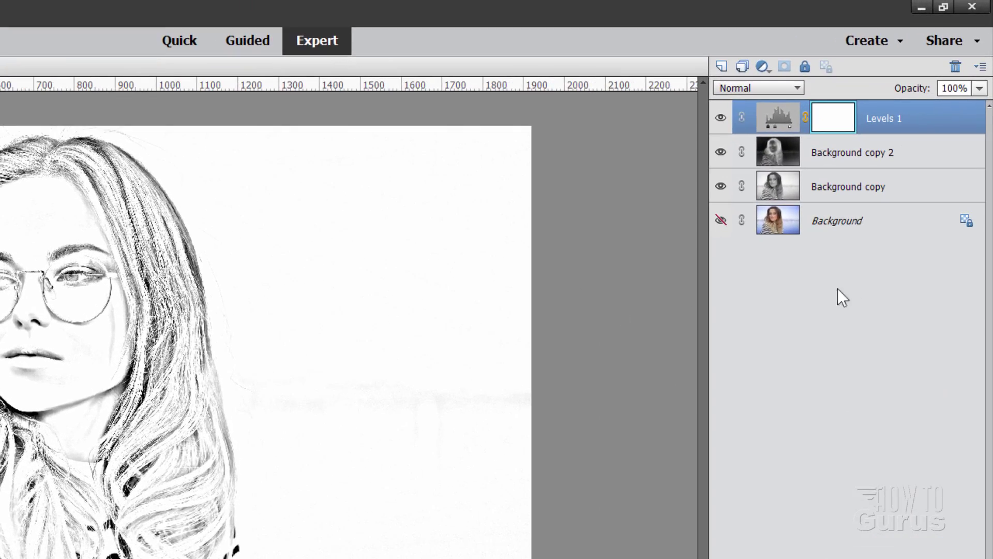
# - Duplicate the grayscale Background copy into Background copy 3 directly above it
pyautogui.click(903, 122)
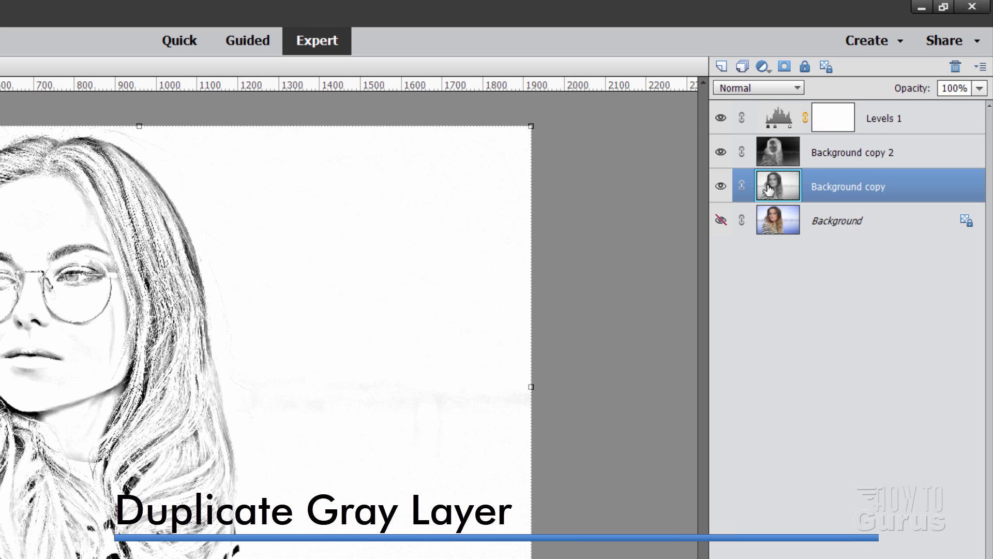
pyautogui.rightClick(839, 193)
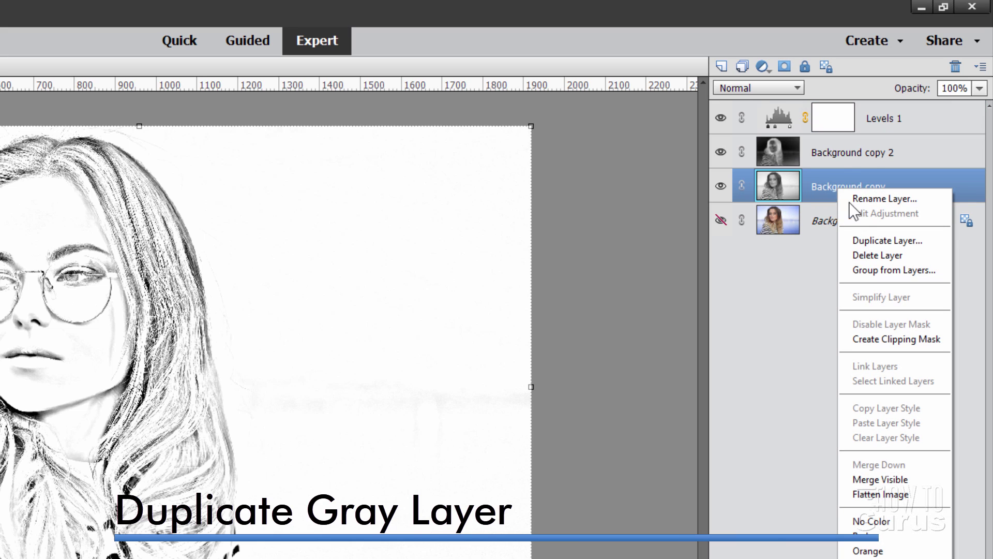
pyautogui.click(861, 240)
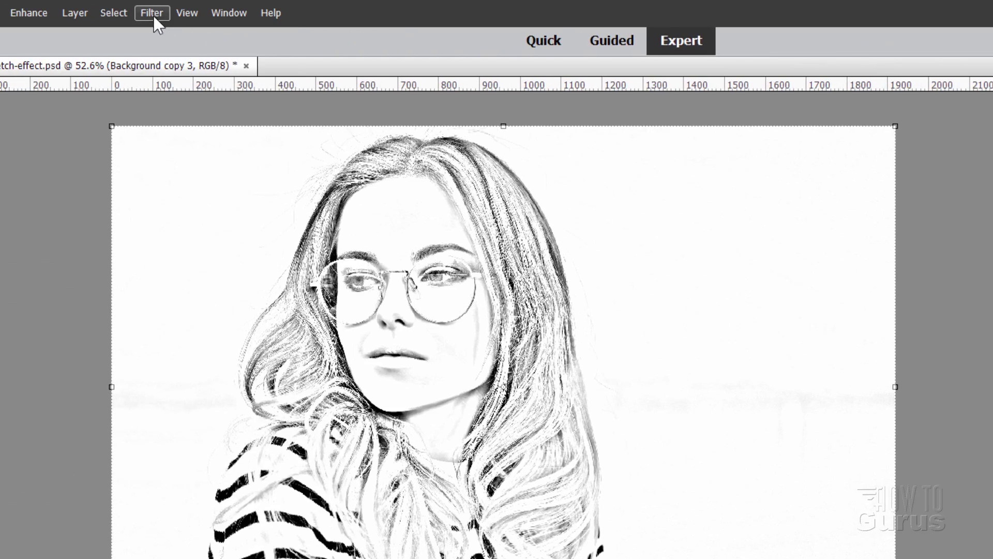
# - Apply the Crosshatch filter to Background copy 3 with stroke length 9, sharpness 7, strength 2
pyautogui.click(153, 14)
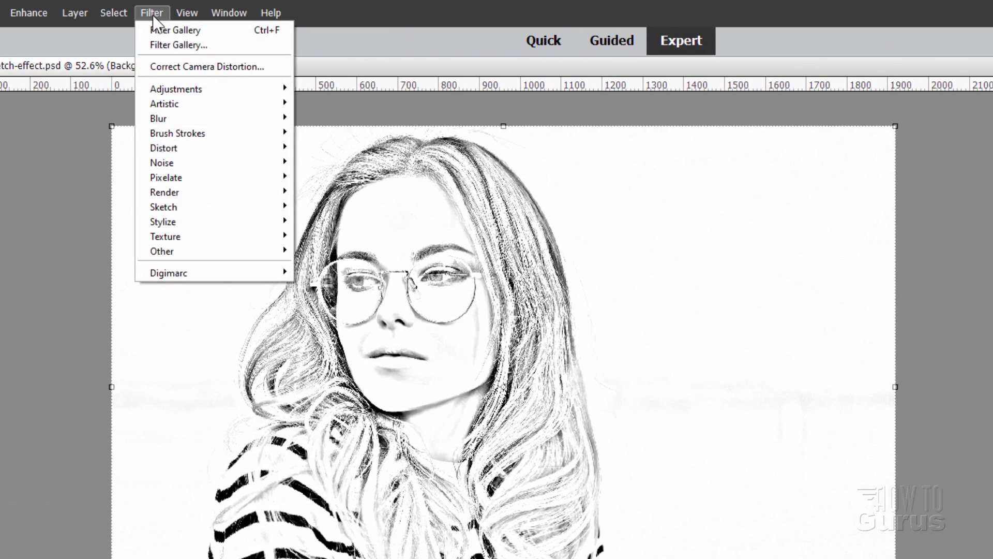
pyautogui.click(166, 45)
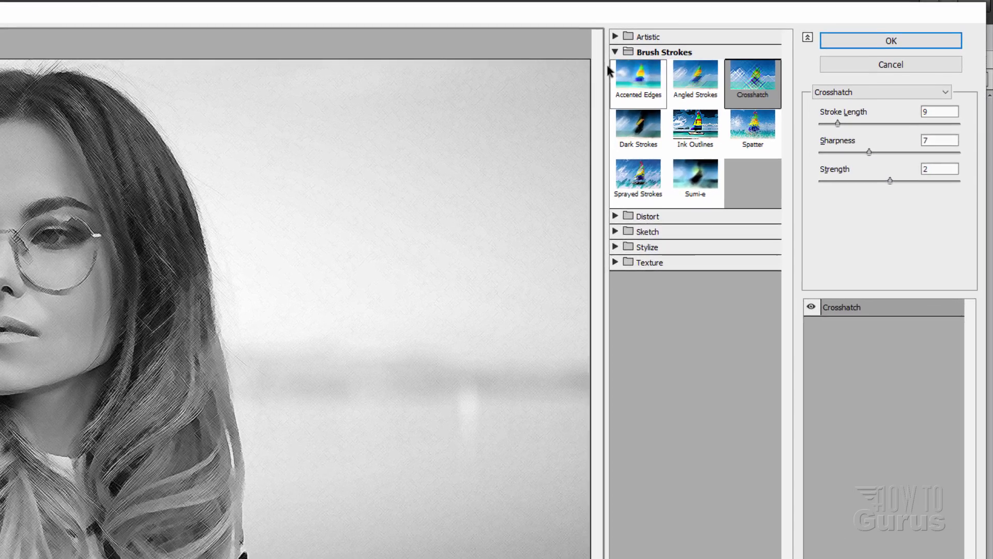
pyautogui.click(744, 41)
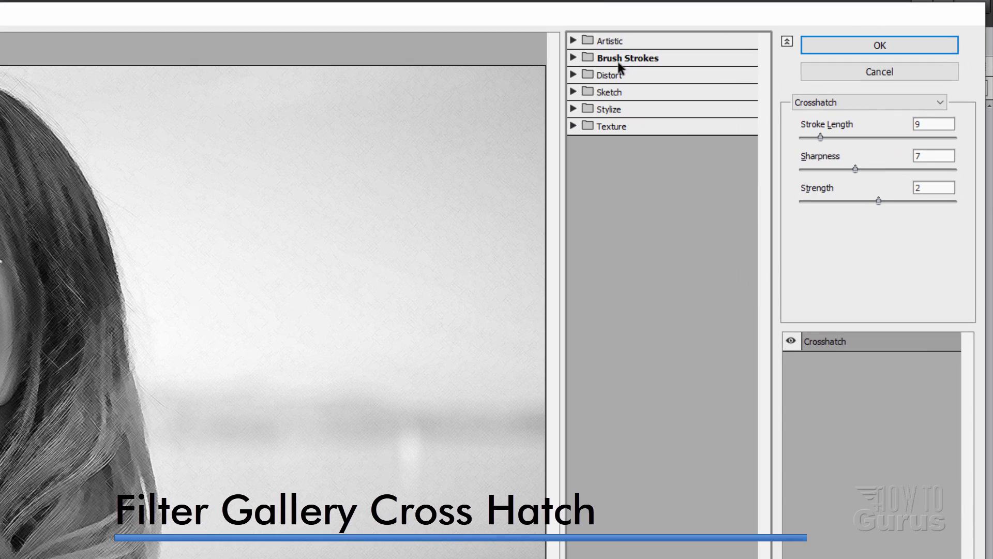
pyautogui.click(574, 58)
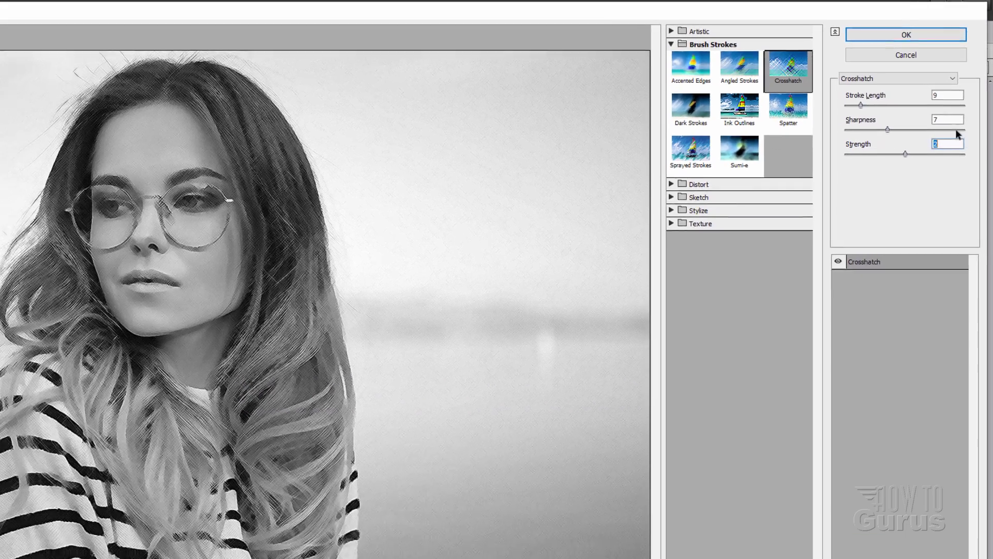
pyautogui.moveTo(854, 169); pyautogui.dragTo(939, 168)
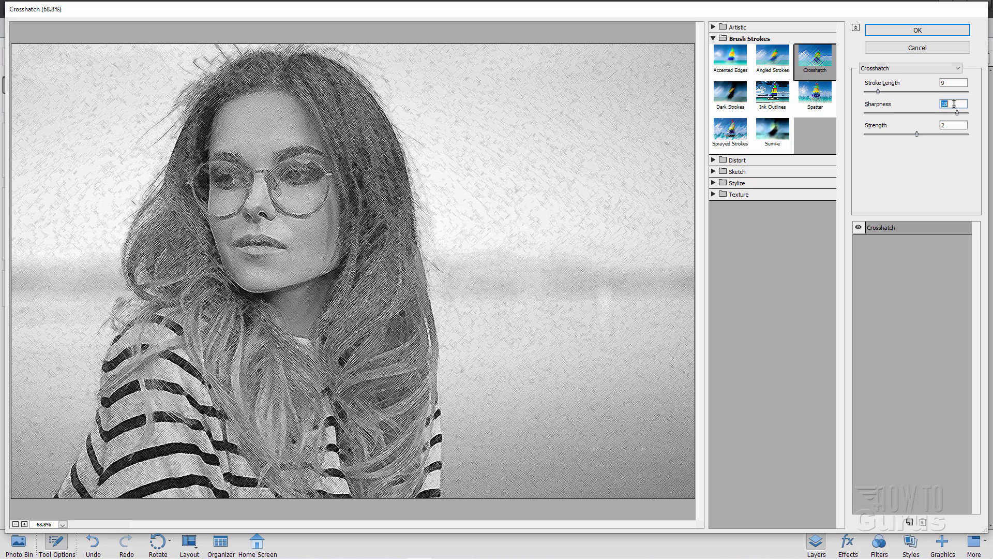
pyautogui.write('9')
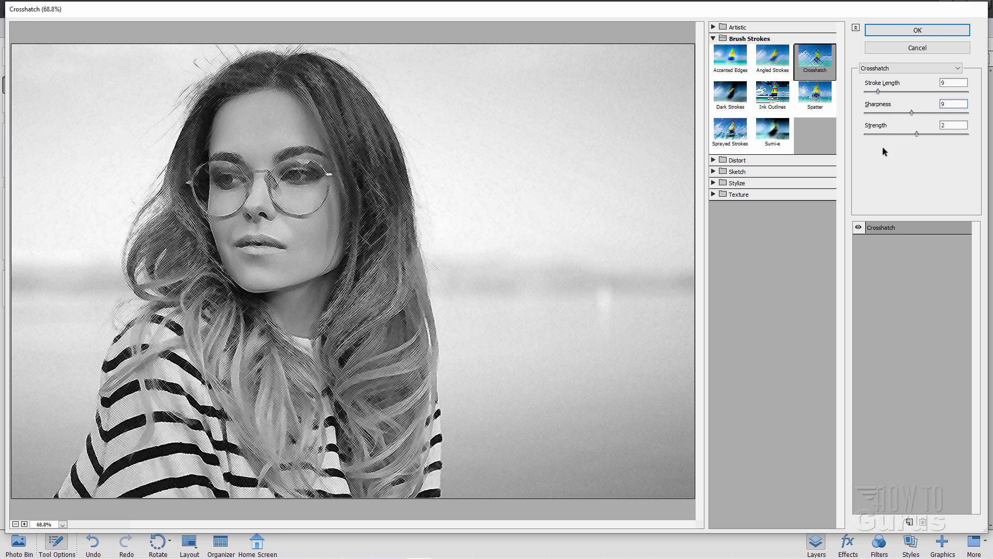
pyautogui.click(908, 105)
pyautogui.write('7')
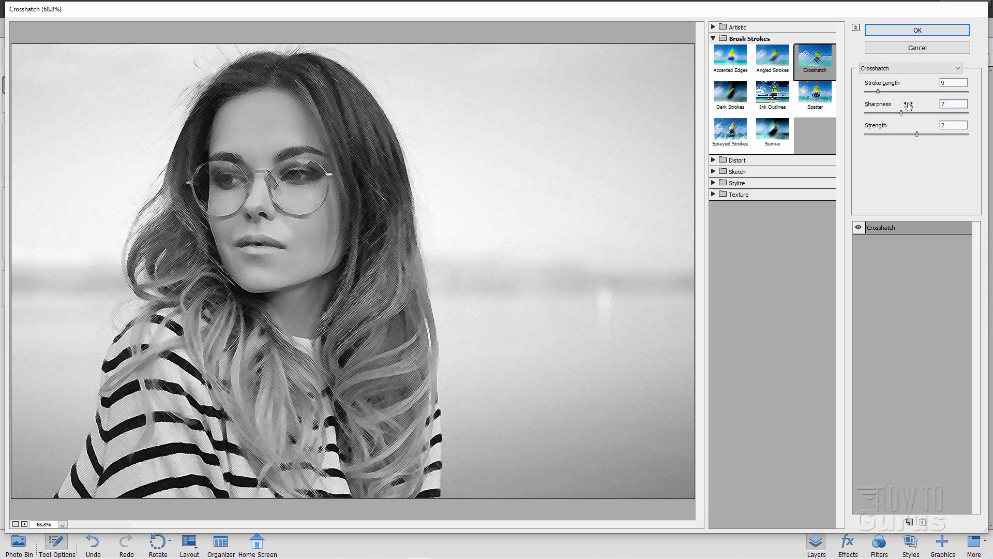
pyautogui.click(905, 30)
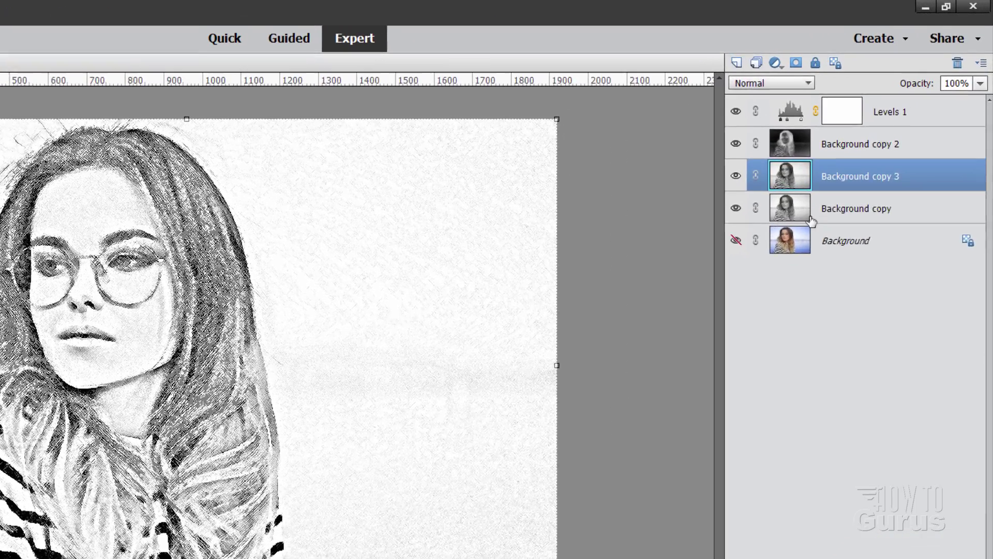
# - Set Background copy 3's blend mode to Soft Light for bolder pencil lines
pyautogui.click(769, 83)
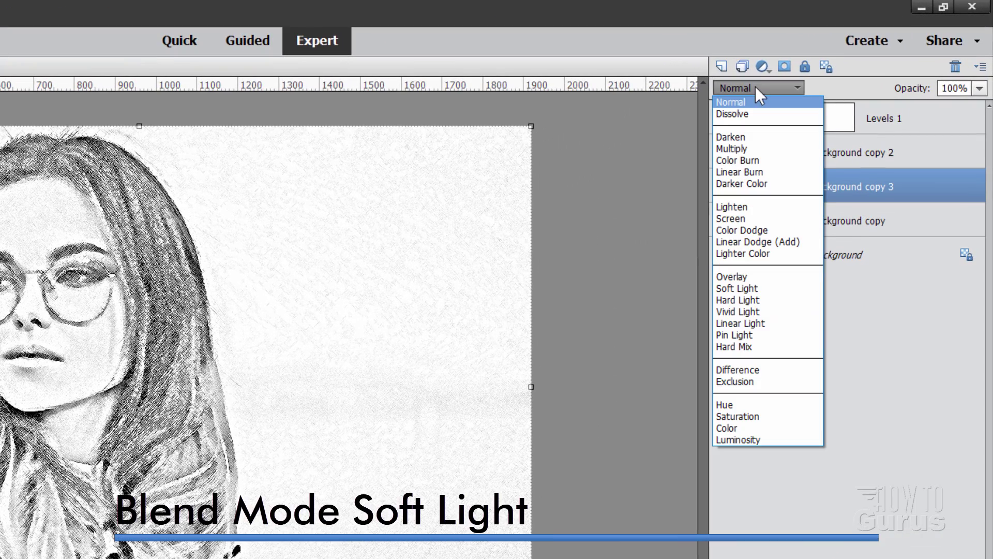
pyautogui.click(738, 288)
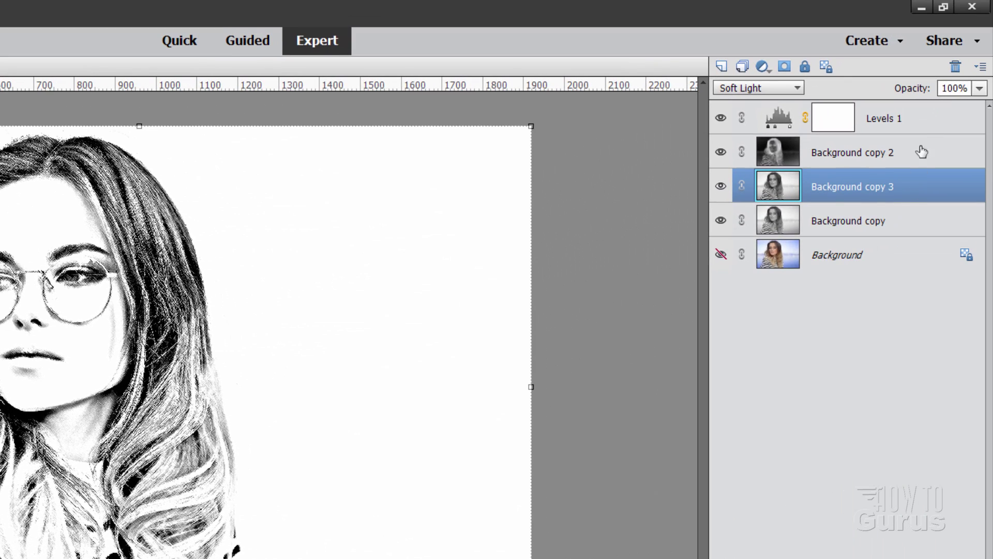
# - Stamp visible layers into Layer 1, then hide Levels 1, Background copy 2, copy 3 and Background copy
pyautogui.click(991, 98)
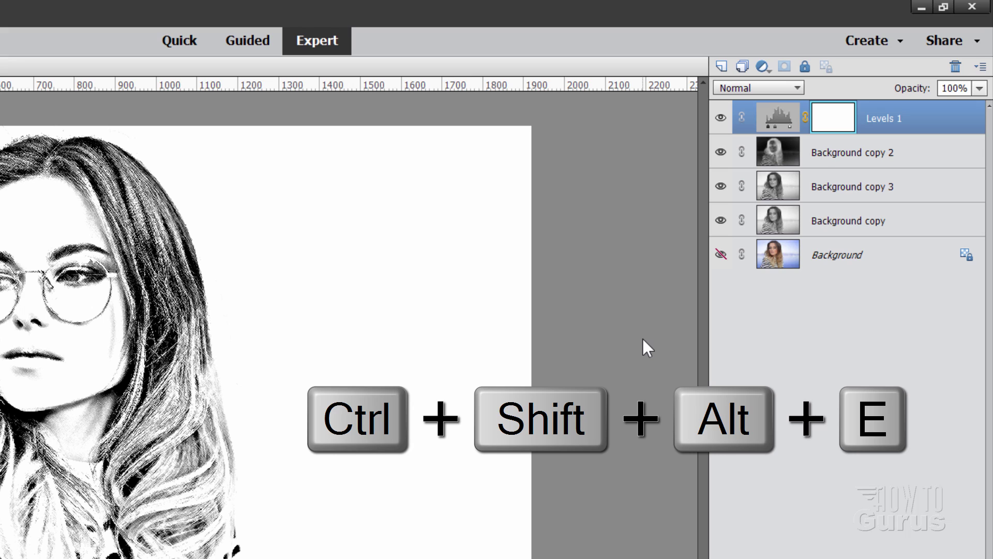
pyautogui.hotkey('ctrl', 'shift', 'alt', 'e')
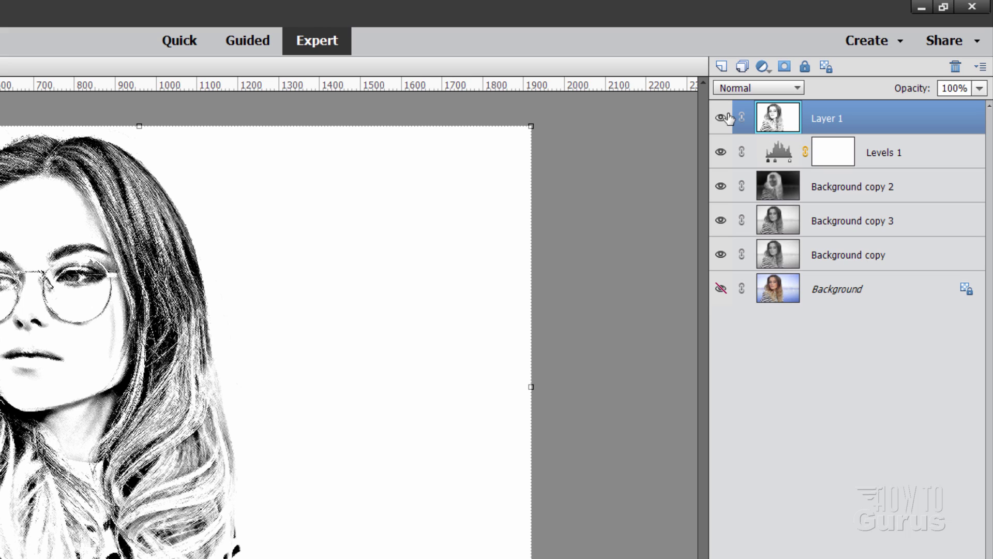
pyautogui.click(720, 151)
pyautogui.click(721, 185)
pyautogui.click(720, 220)
pyautogui.click(720, 254)
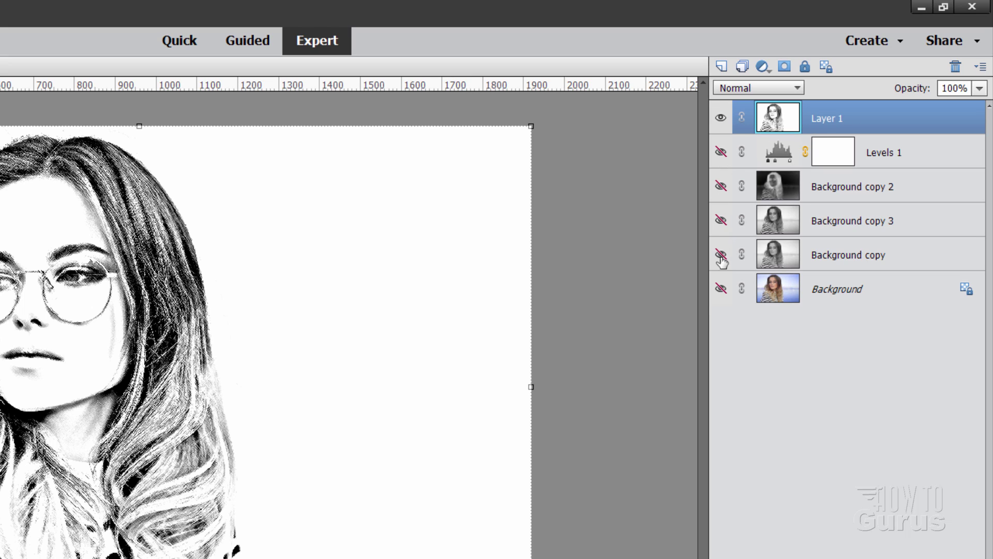
# - Add a new empty layer above Levels 1, set white as foreground, and pick the Paint Bucket fill
pyautogui.click(921, 152)
pyautogui.hotkey('ctrl', 'shift', 'alt', 'n')
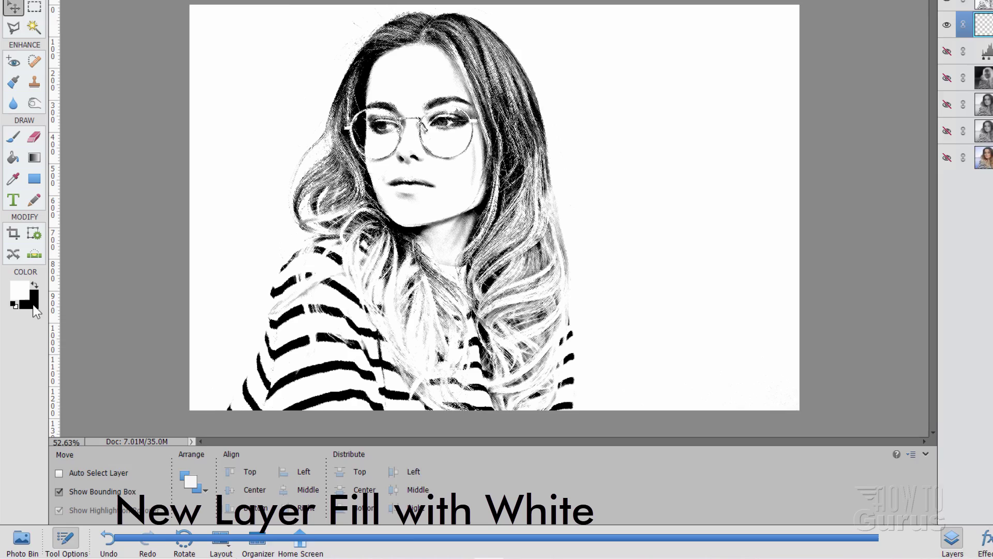
pyautogui.click(13, 342)
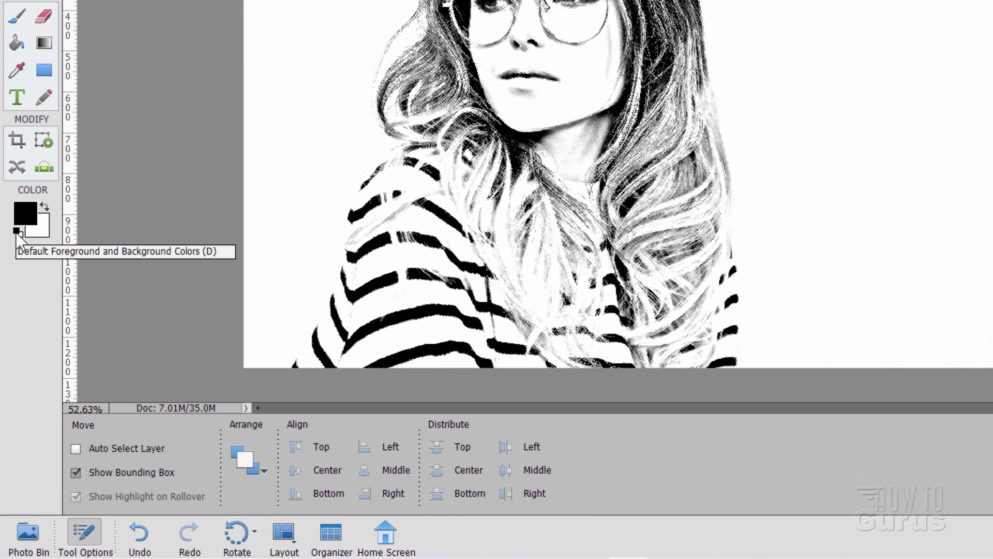
pyautogui.click(44, 206)
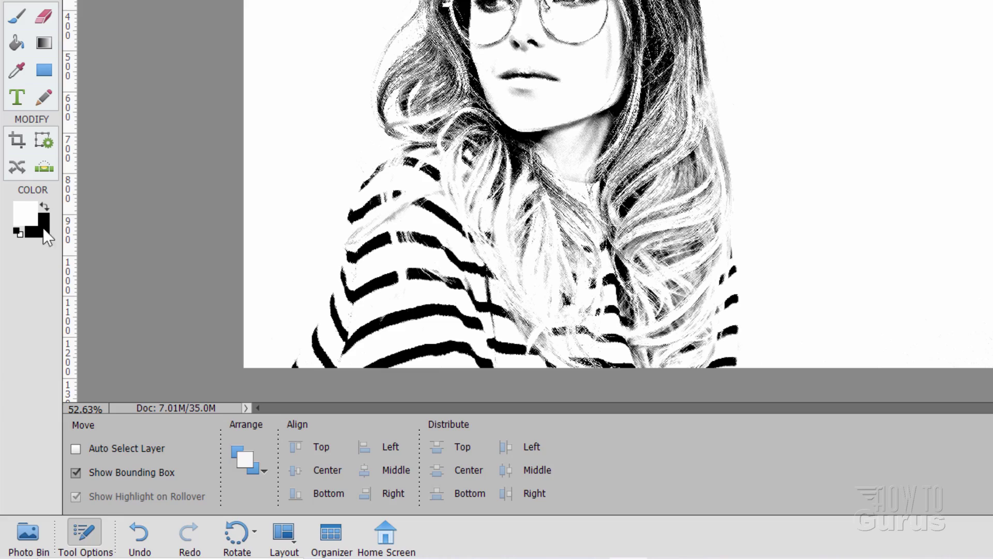
pyautogui.click(17, 42)
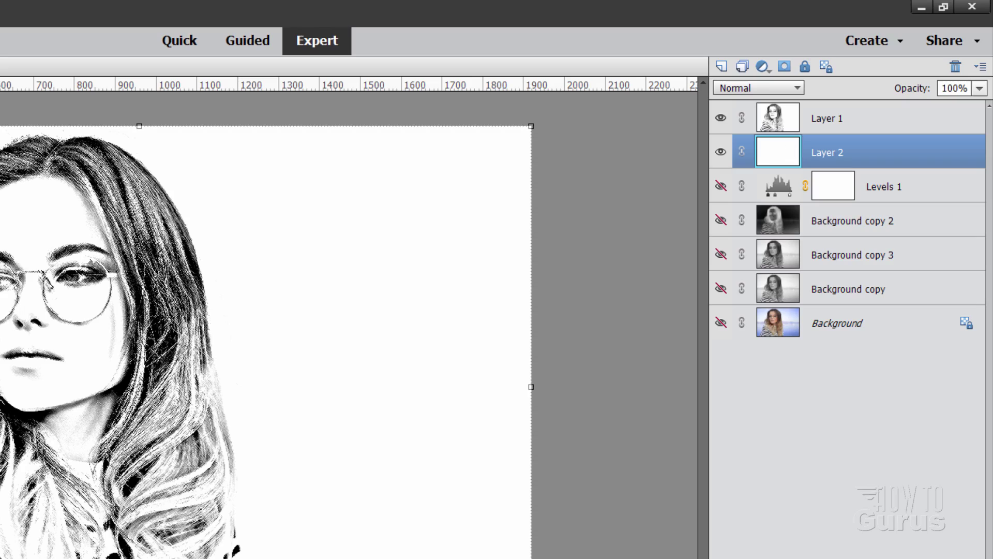
# - Move the Layer 1 sketch about 161 px to the right with the Move tool
pyautogui.click(787, 118)
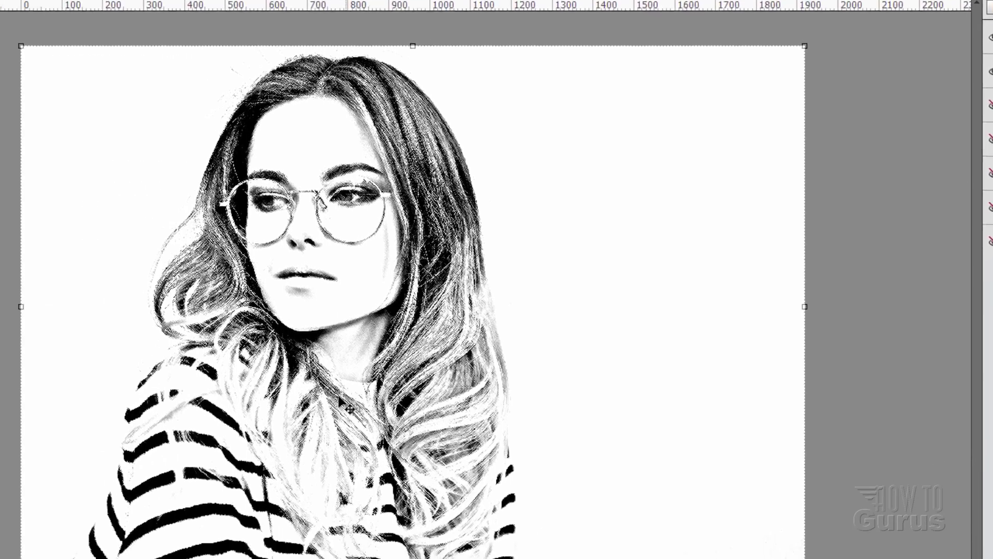